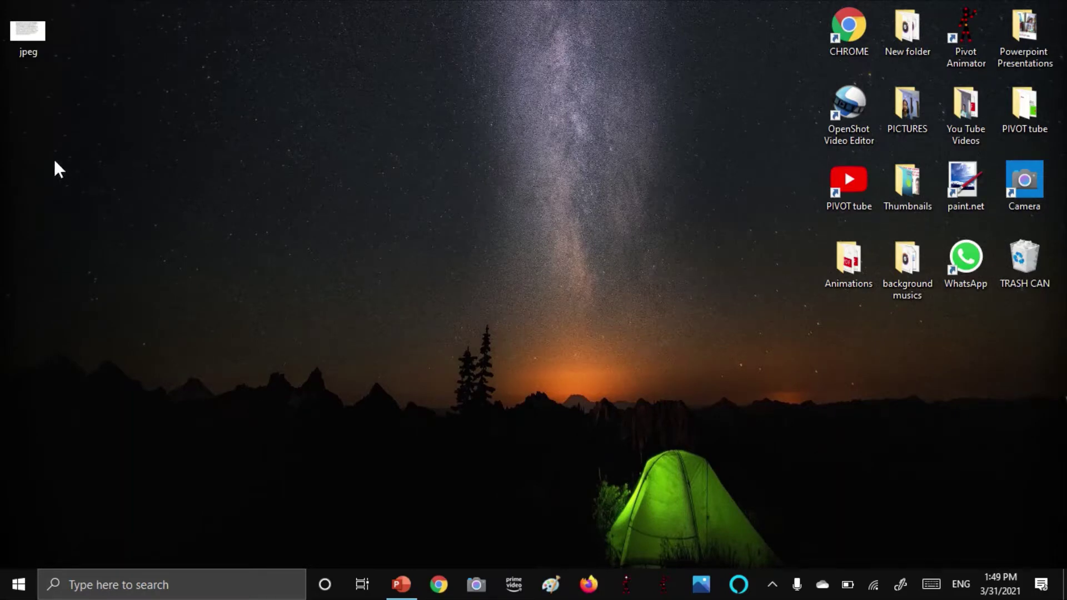
# - Open the Pivot Animator paragraph jpeg in Photos and copy the image
pyautogui.doubleClick(14, 48)
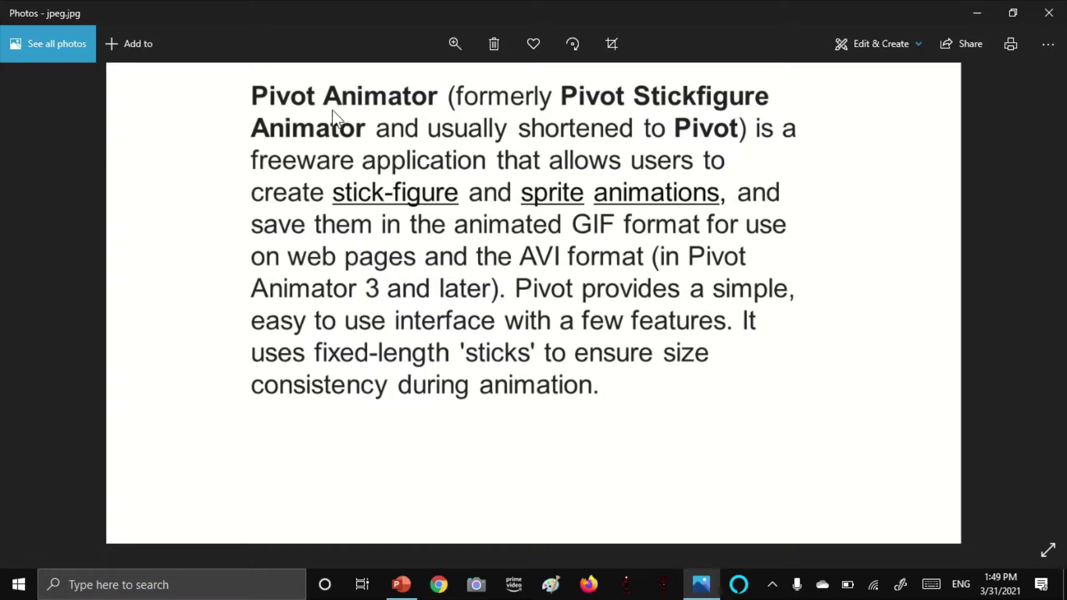
pyautogui.scroll(3, 336, 106)
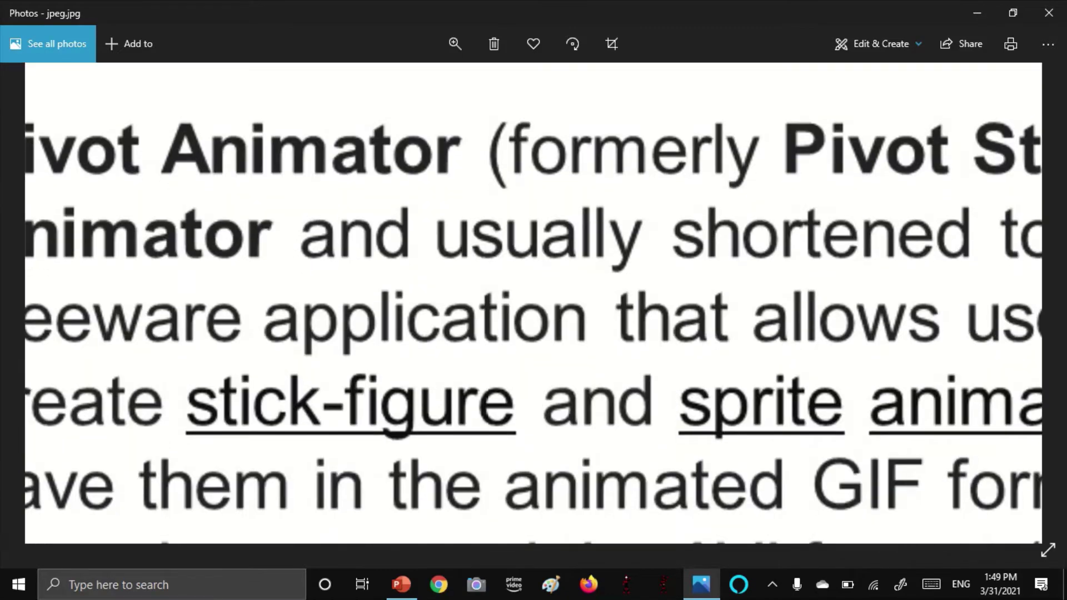
pyautogui.rightClick(457, 174)
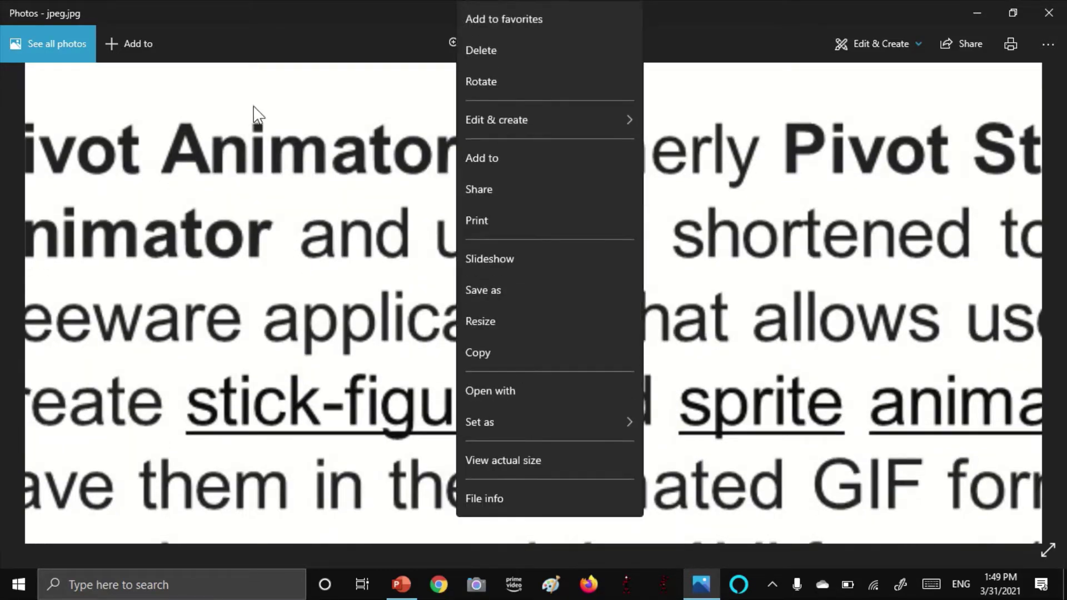
pyautogui.click(249, 176)
pyautogui.scroll(-3, 249, 175)
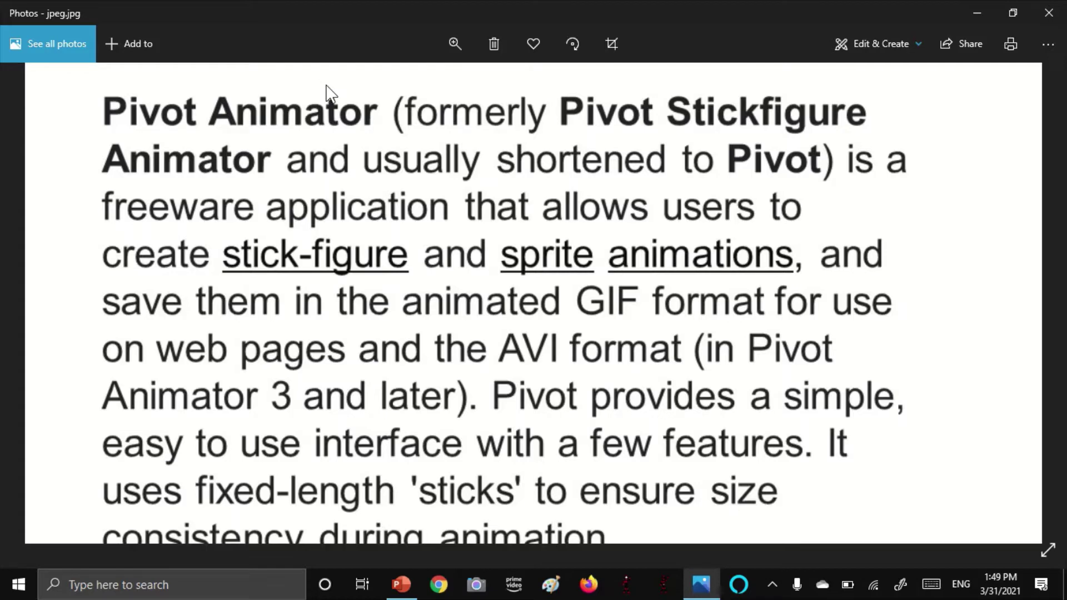
pyautogui.scroll(-3, 328, 91)
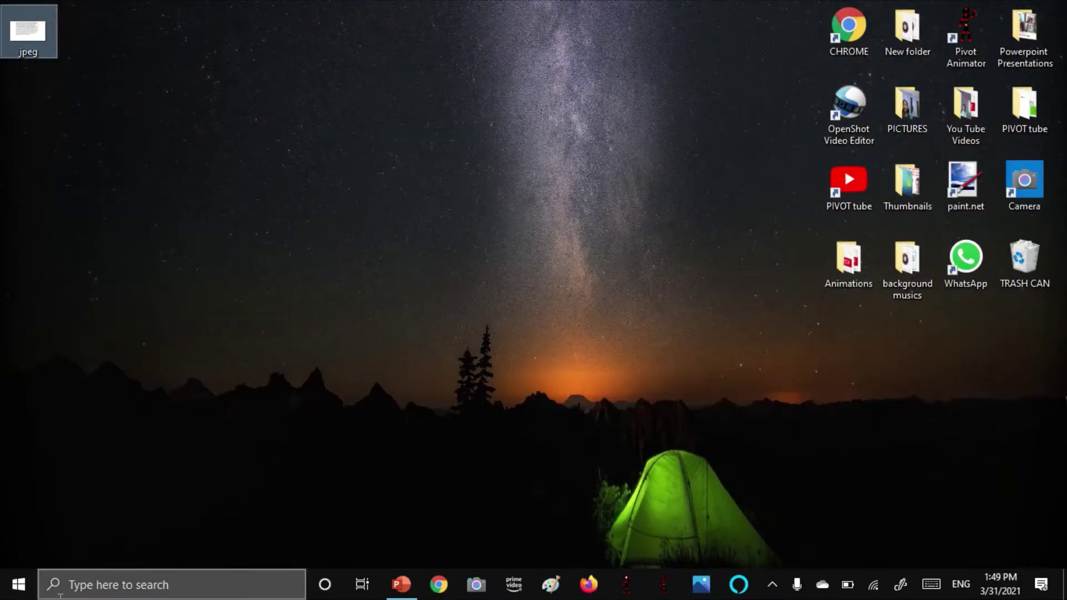
# - Launch Word and create a new blank document
pyautogui.click(60, 585)
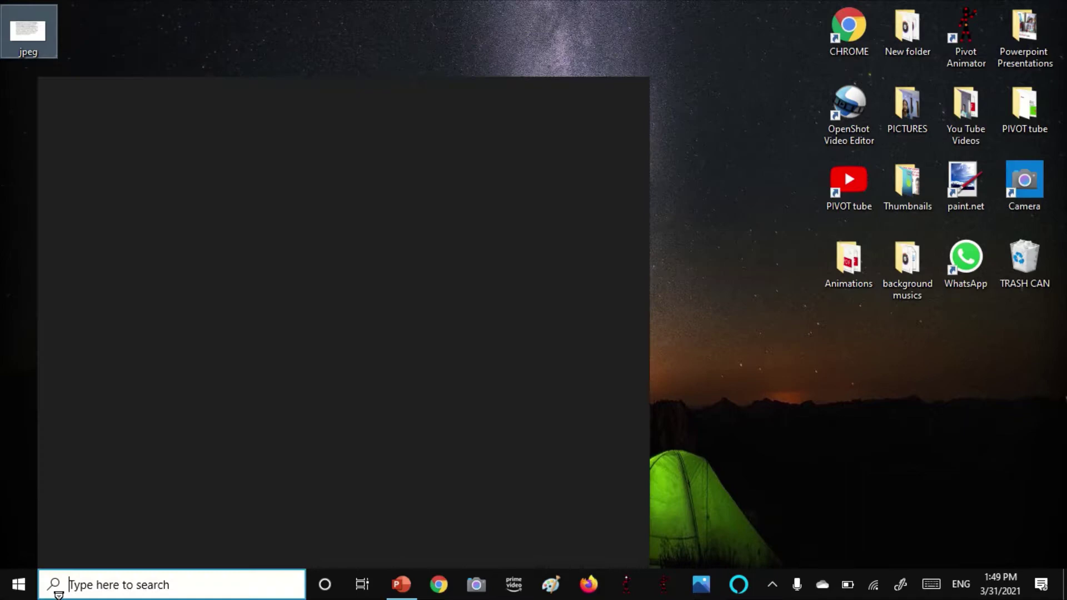
pyautogui.write('wo')
pyautogui.press('Return')
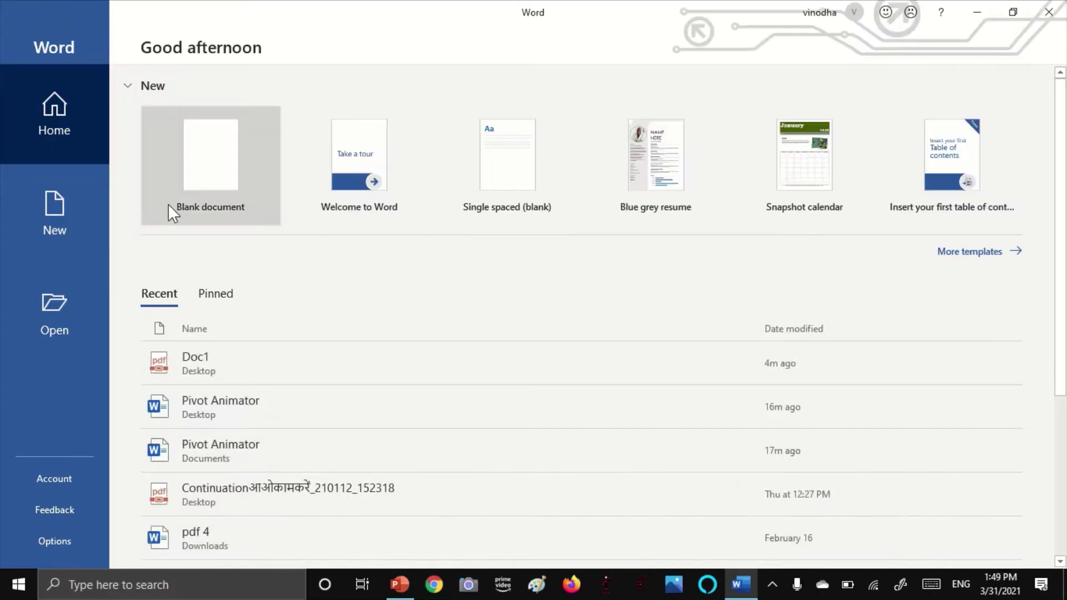
pyautogui.click(166, 210)
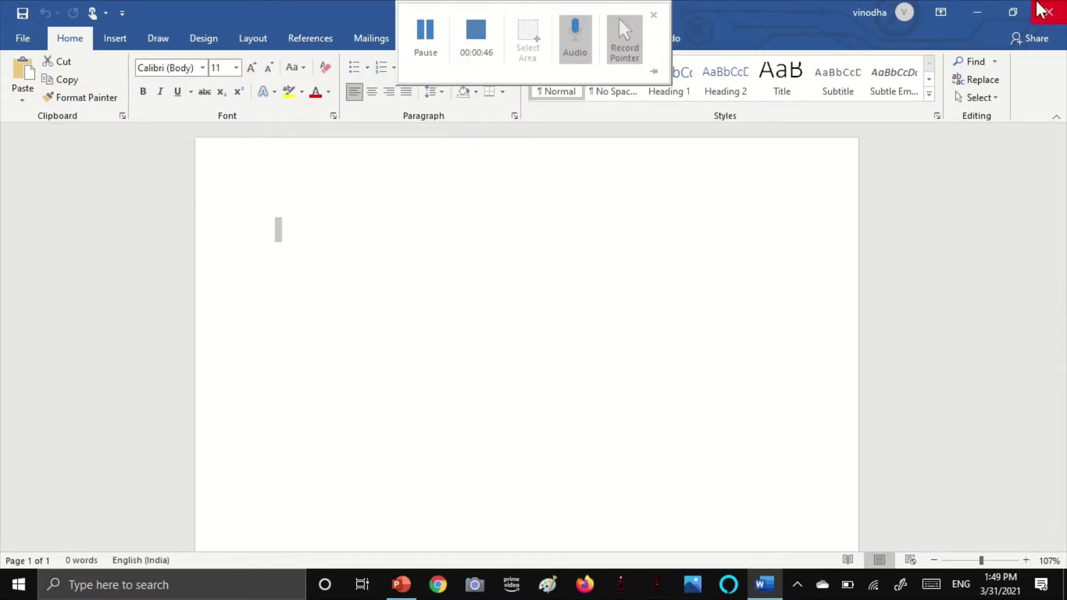
# - Paste the copied paragraph image and return Word to full screen
pyautogui.click(1012, 13)
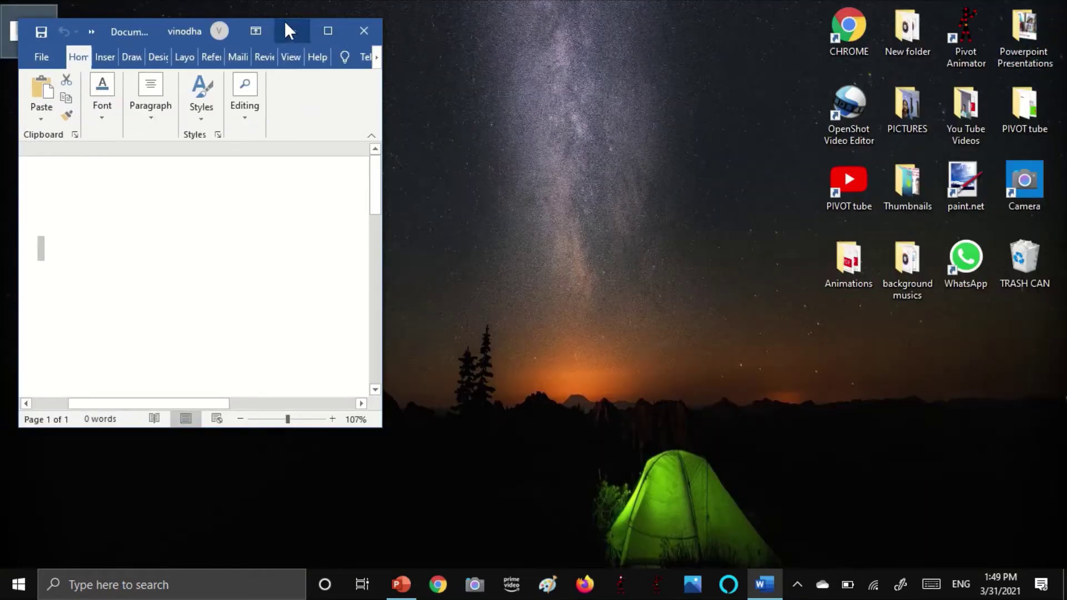
pyautogui.click(48, 85)
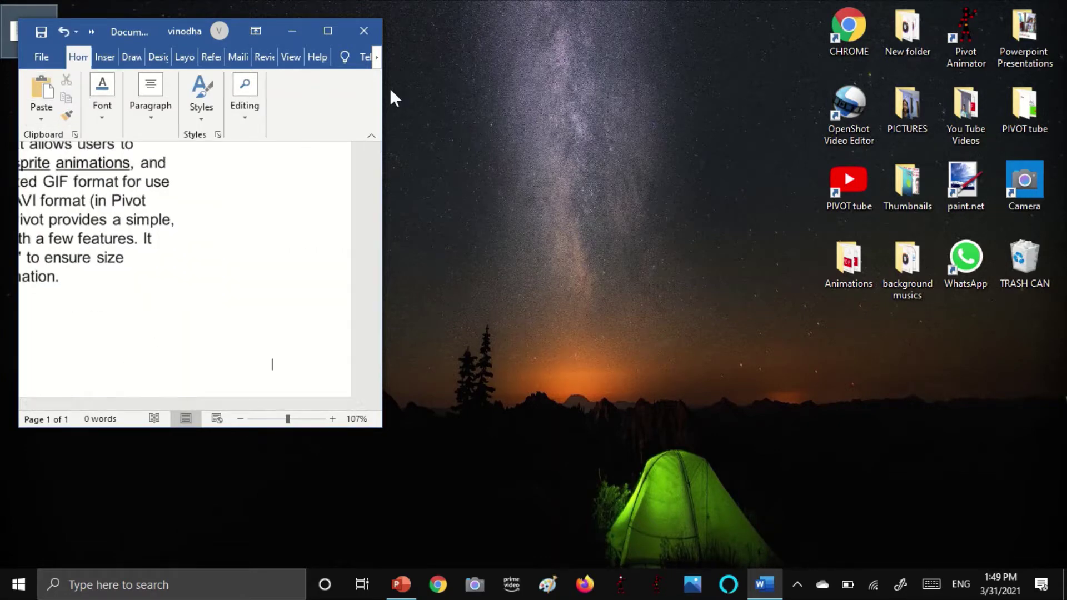
pyautogui.moveTo(383, 90); pyautogui.dragTo(721, 83)
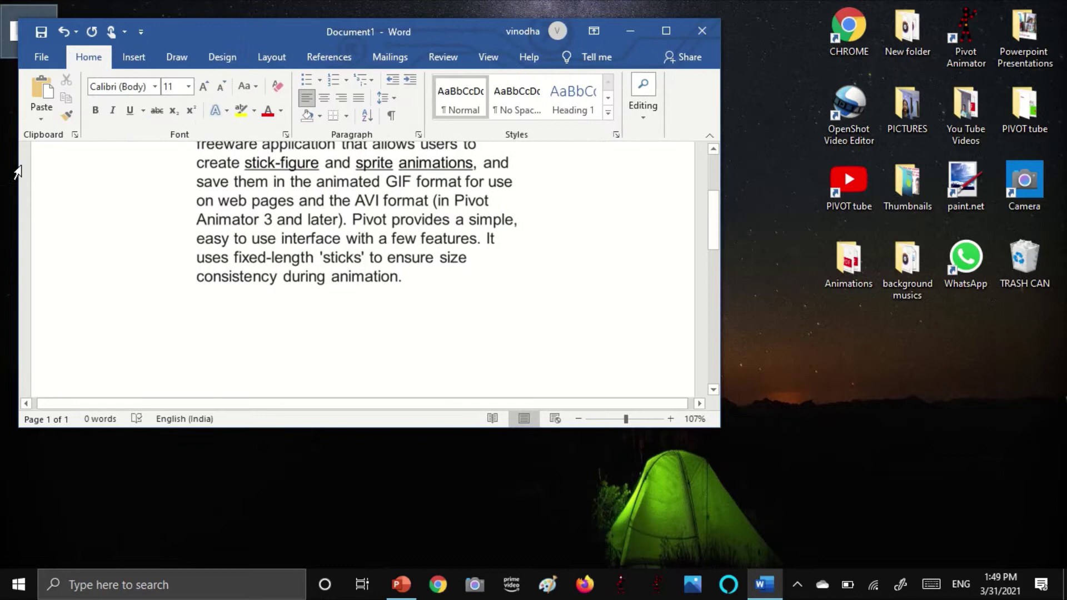
pyautogui.moveTo(19, 170); pyautogui.dragTo(285, 160)
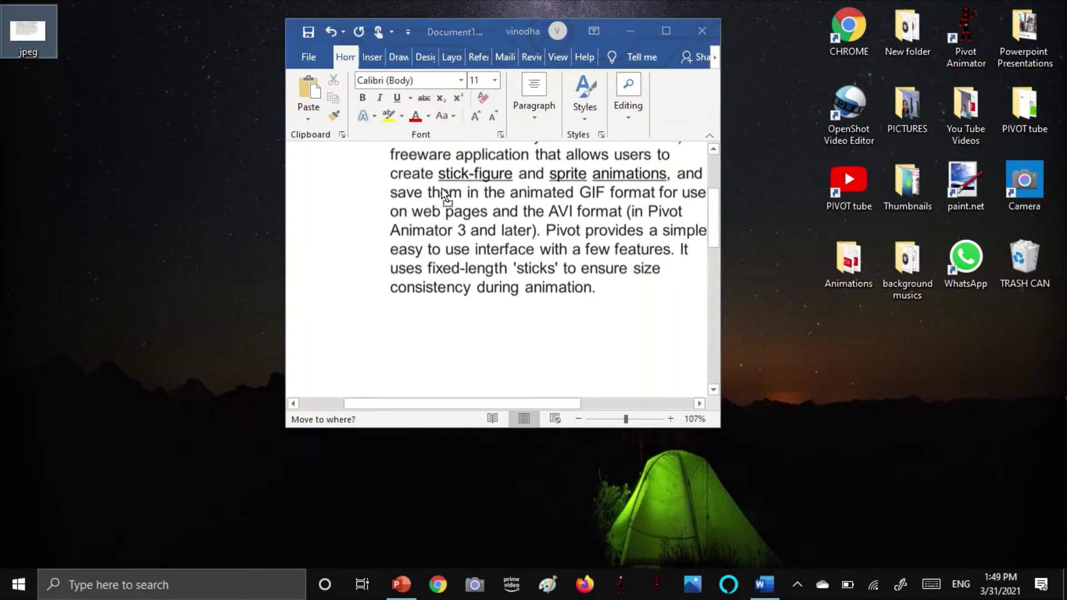
pyautogui.click(673, 28)
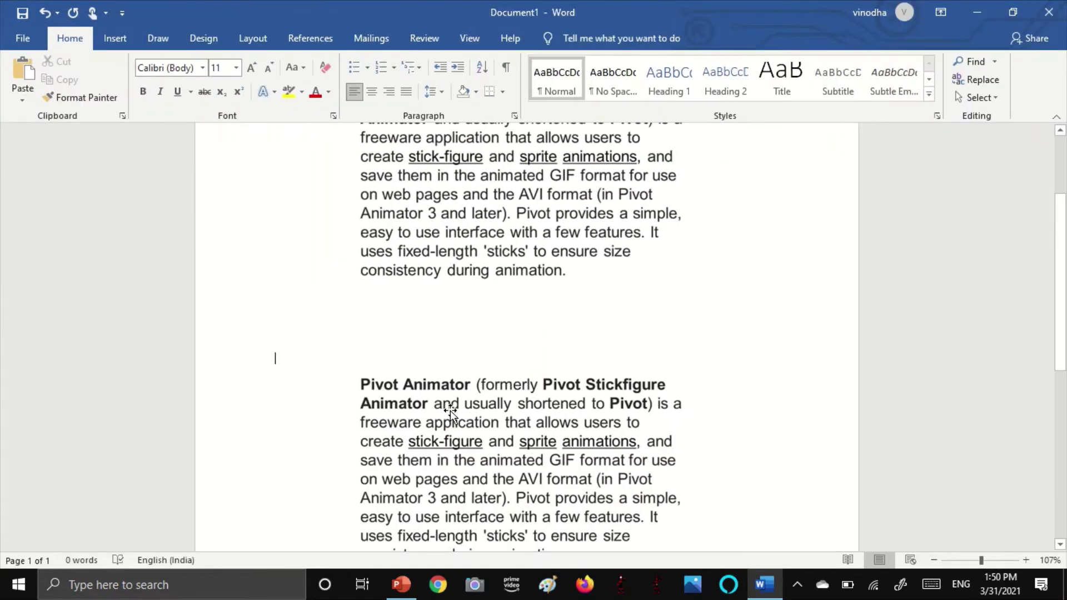
# - Delete the duplicate picture and reposition the remaining paragraph picture on the page
pyautogui.click(450, 411)
pyautogui.press('Delete')
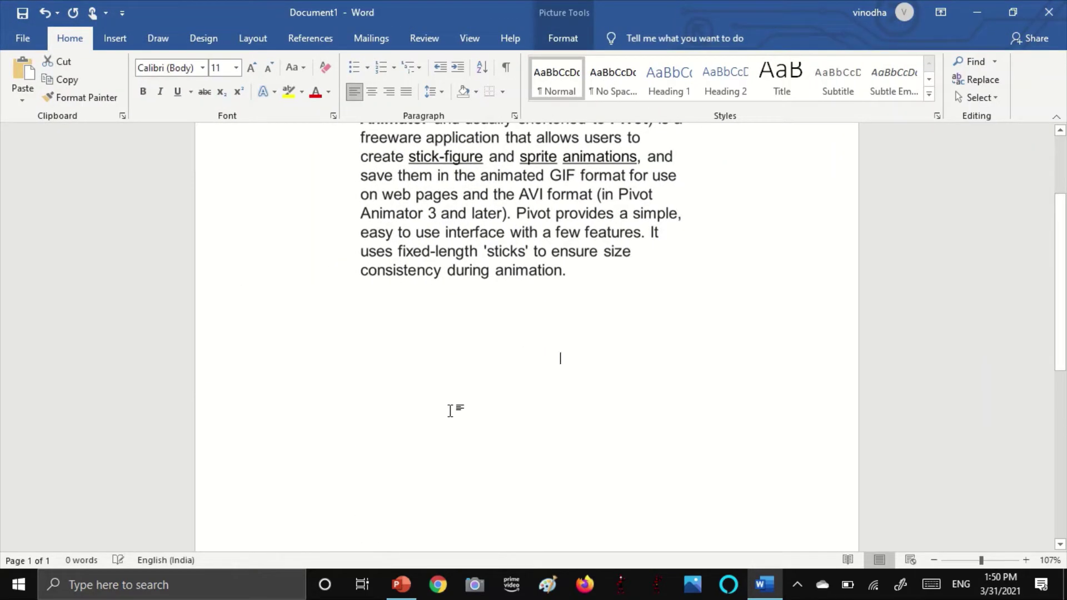
pyautogui.scroll(3, 515, 234)
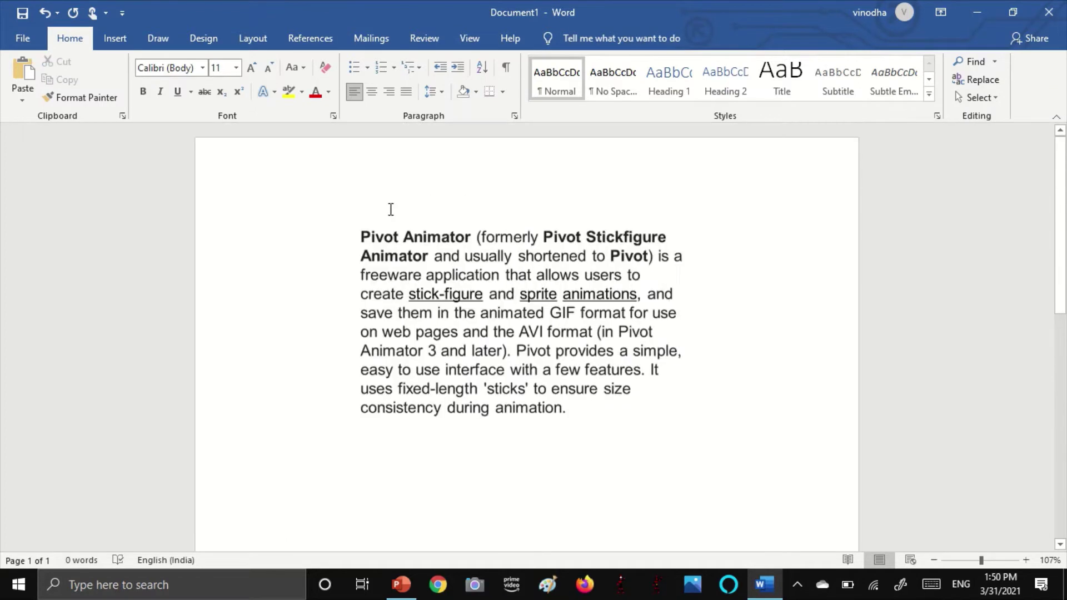
pyautogui.click(564, 328)
pyautogui.moveTo(499, 289)
pyautogui.mouseDown()
pyautogui.moveTo(373, 277)
pyautogui.moveTo(417, 282)
pyautogui.moveTo(417, 319)
pyautogui.mouseUp()
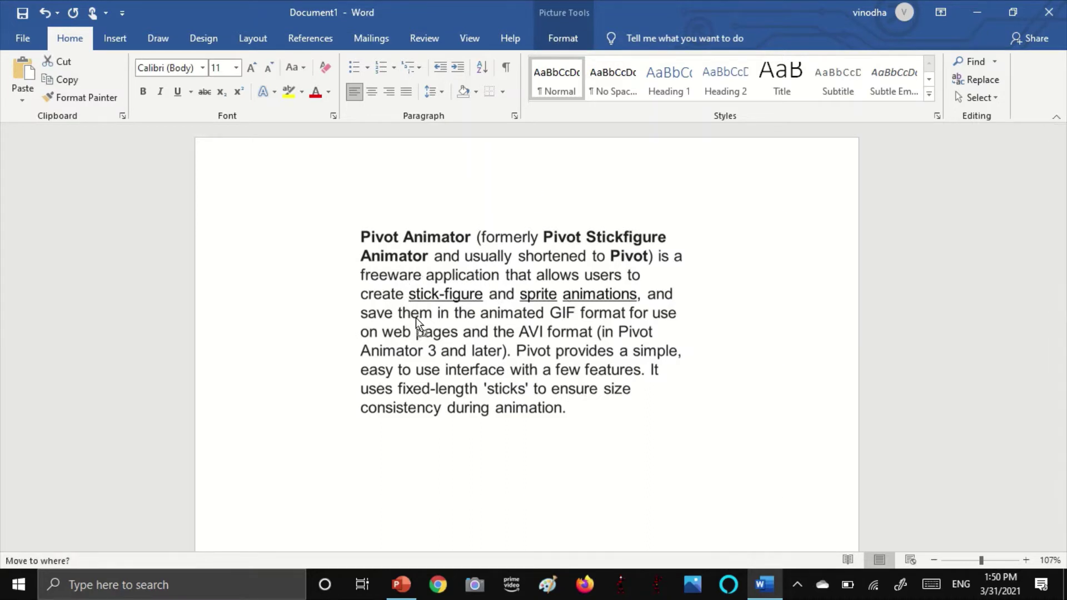
# - Save the document to the Desktop as Doc1 in PDF format
pyautogui.hotkey('alt', 'f')
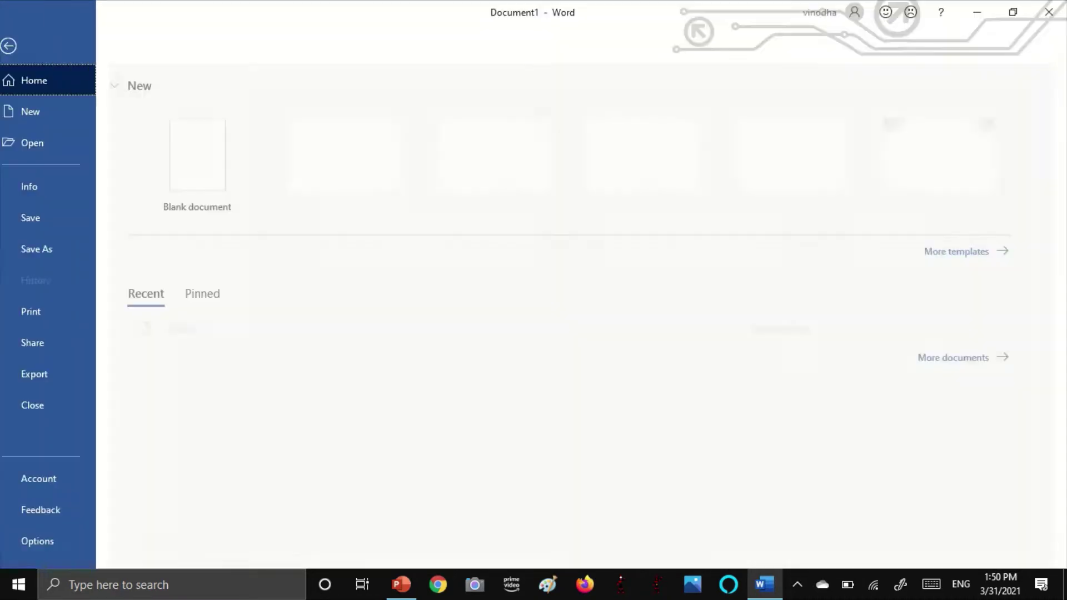
pyautogui.press('a')
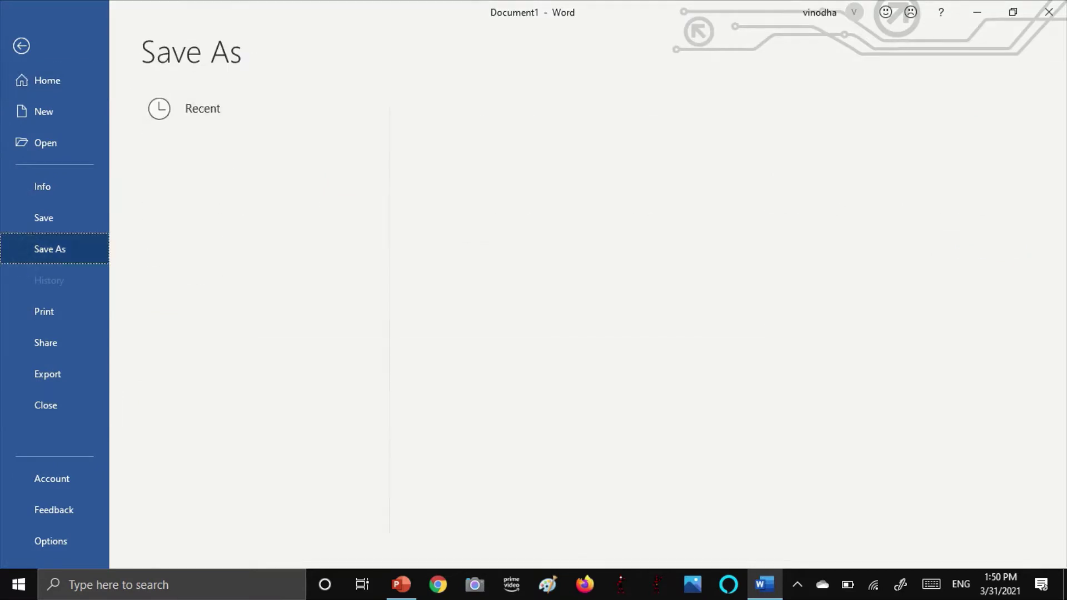
pyautogui.click(513, 170)
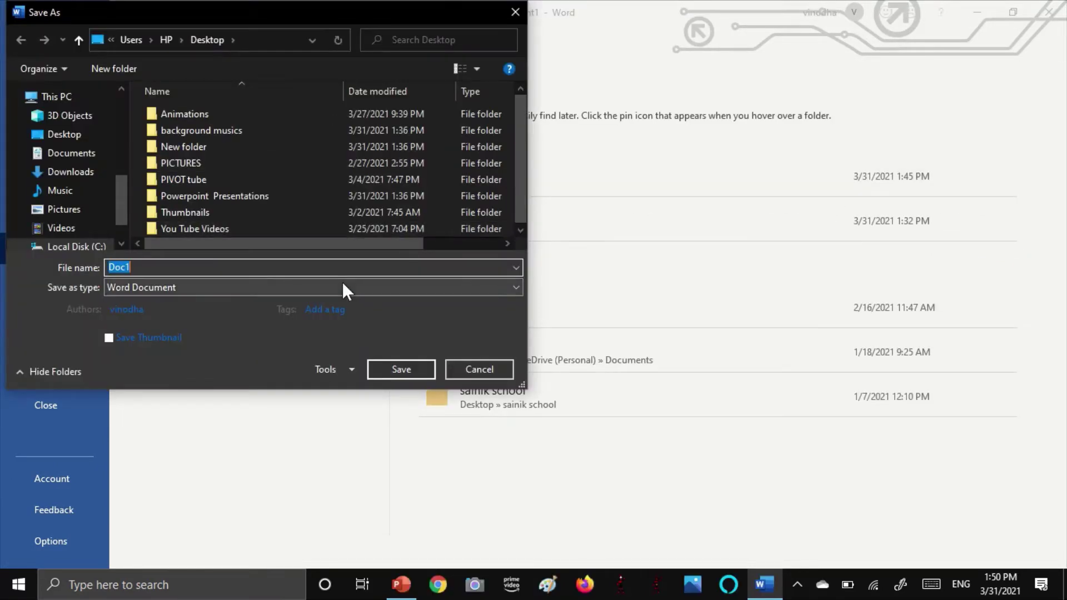
pyautogui.click(343, 282)
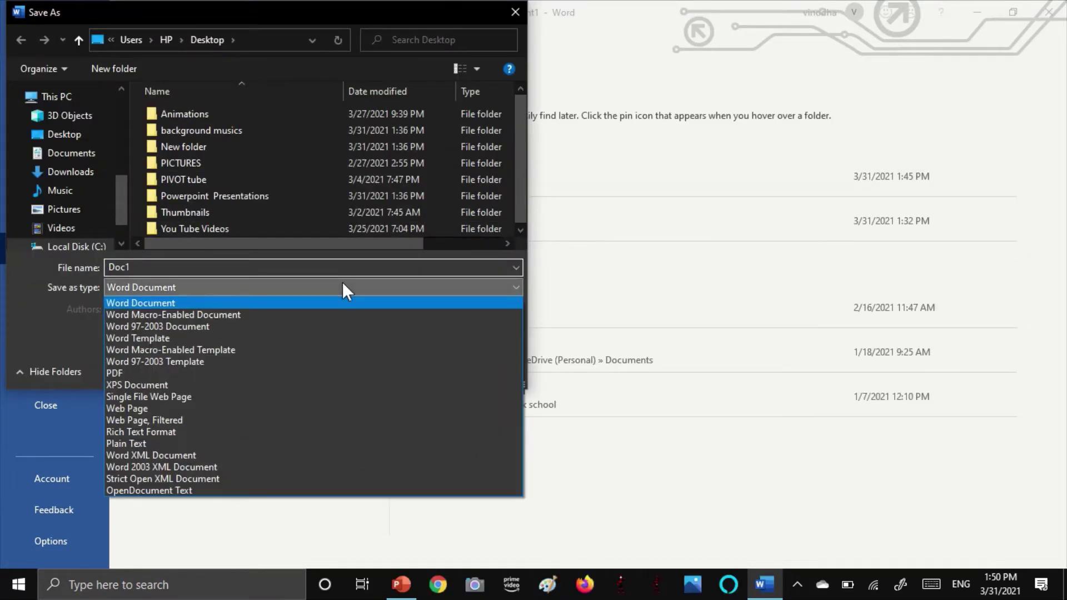
pyautogui.click(235, 370)
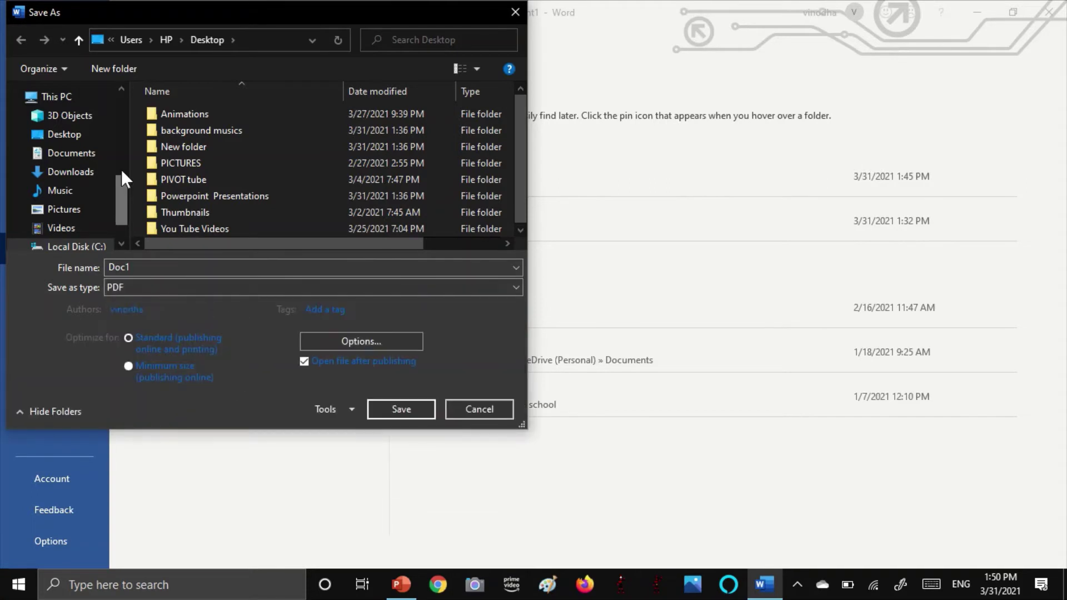
pyautogui.click(80, 139)
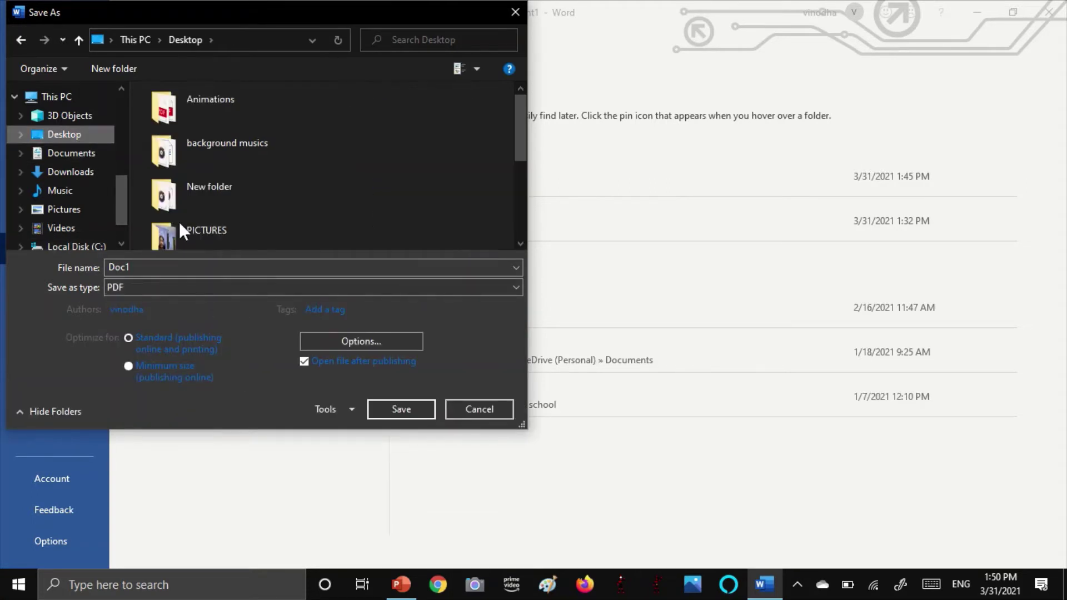
pyautogui.click(389, 401)
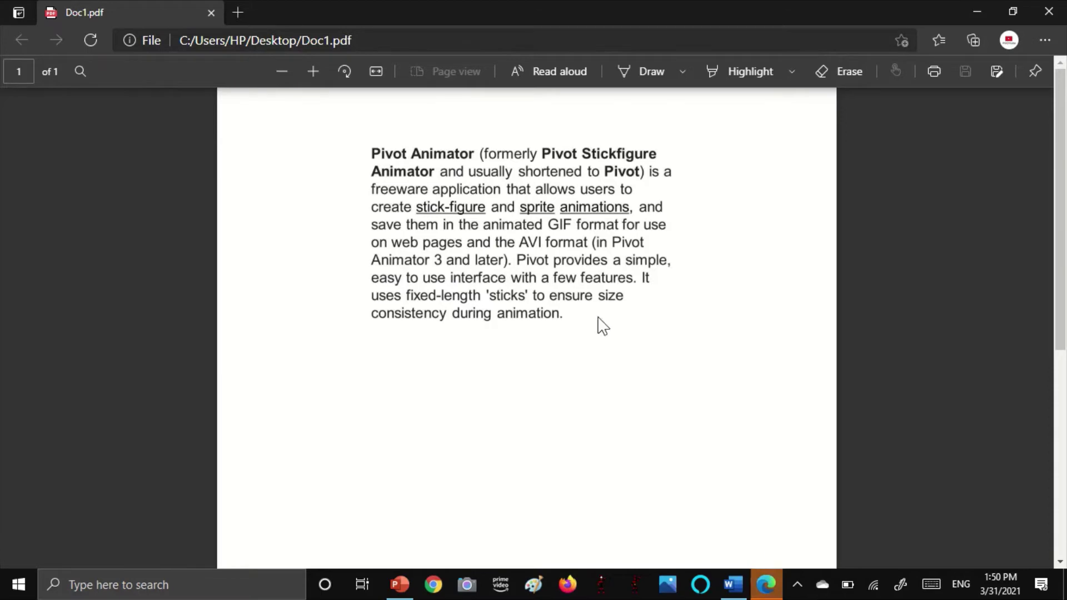
# - Review Doc1.pdf in Edge at a few zoom levels, then close it
pyautogui.hotkey('ctrl', '+')
pyautogui.hotkey('ctrl', '-')
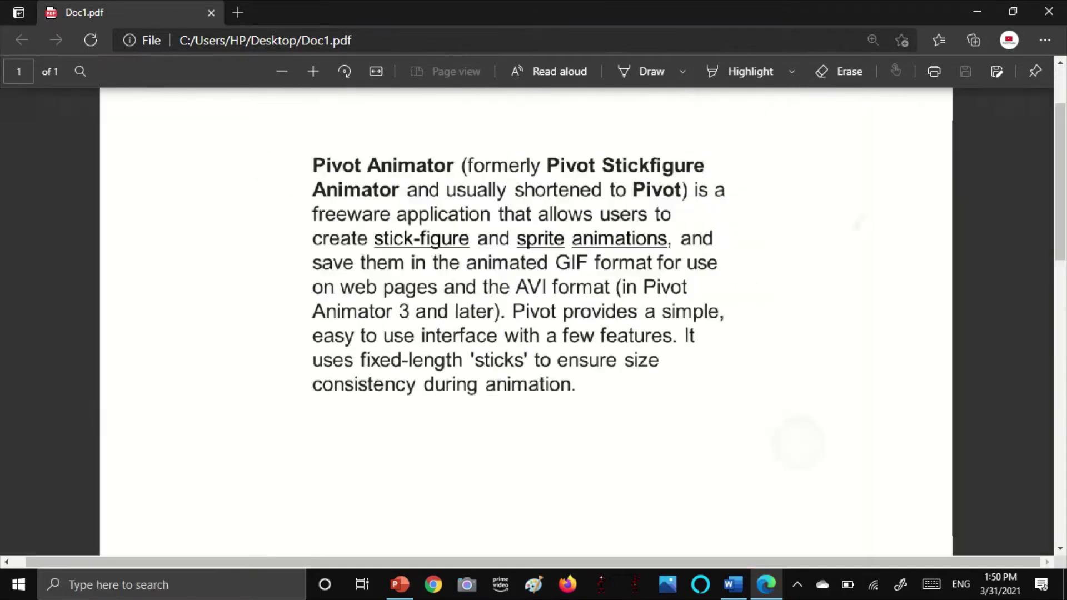
pyautogui.hotkey('ctrl', '-')
pyautogui.click(1049, 11)
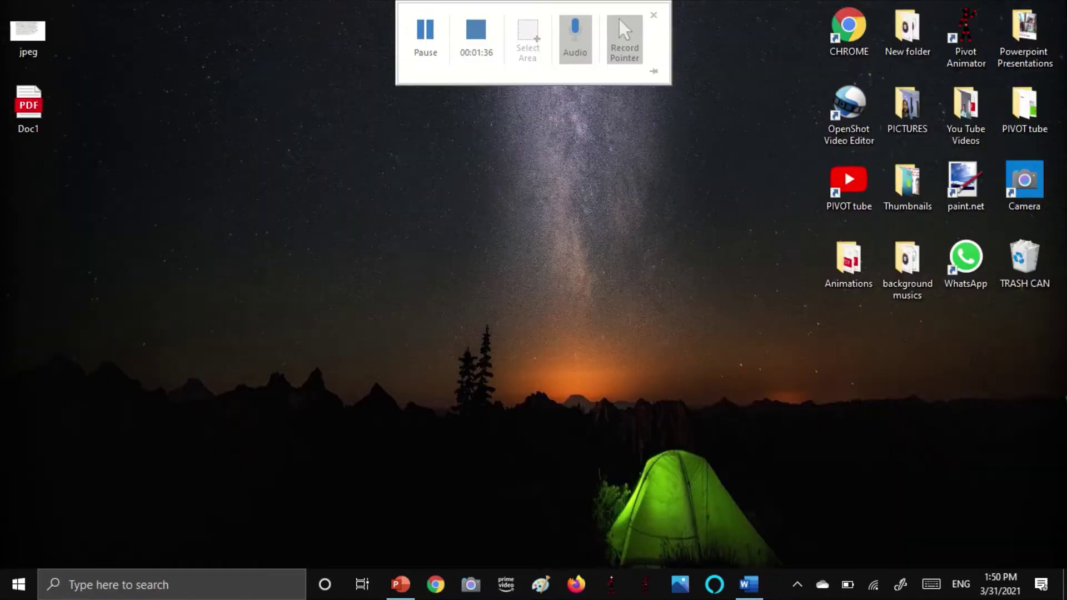
# - Delete the leftover text box, then open Doc1.pdf from the Desktop in Word
pyautogui.click(781, 582)
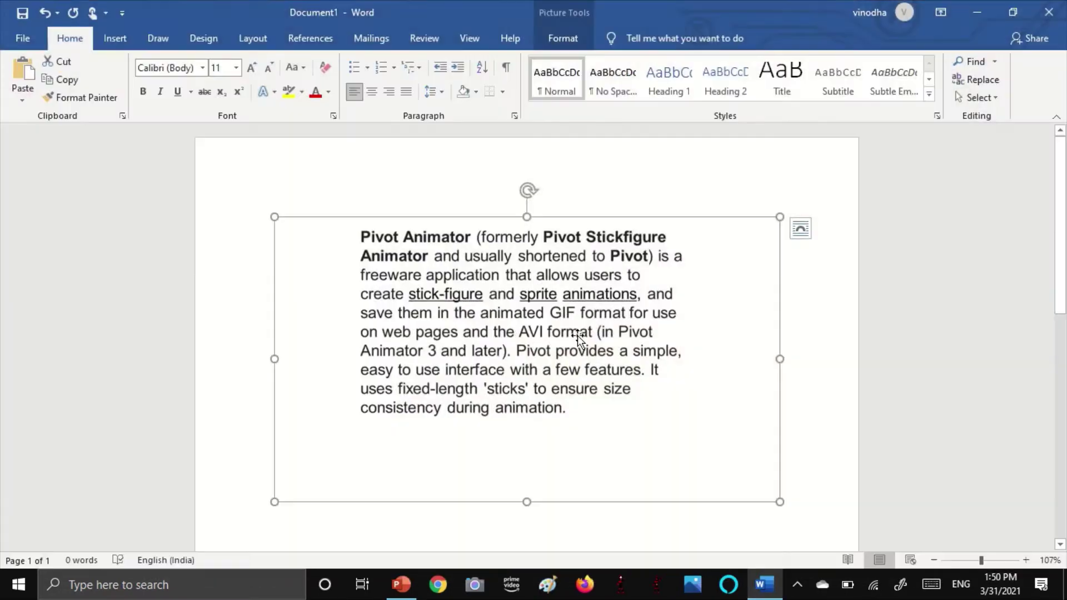
pyautogui.press('Delete')
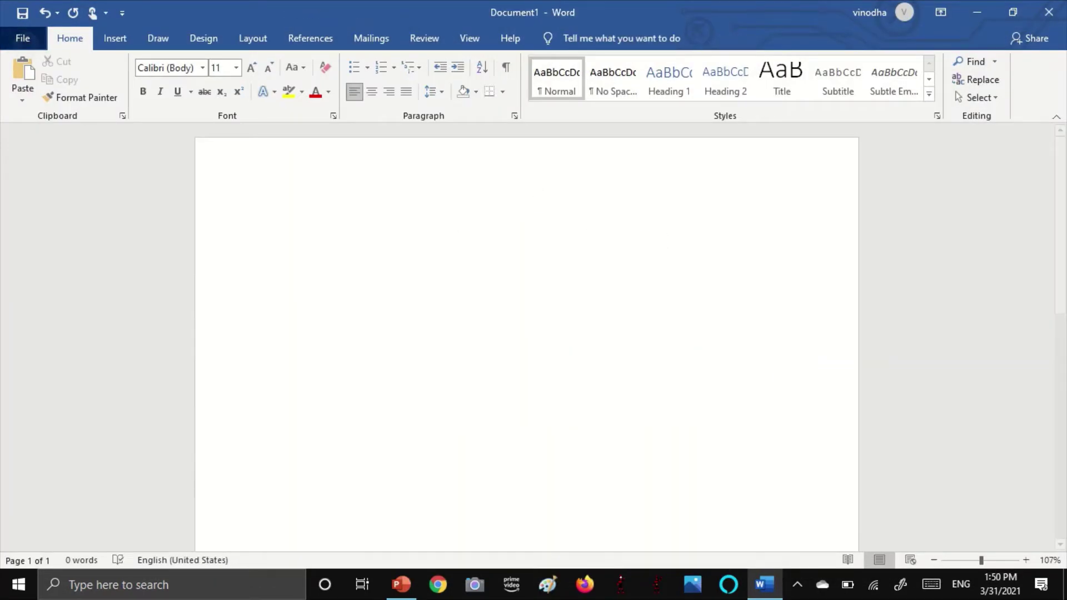
pyautogui.click(23, 38)
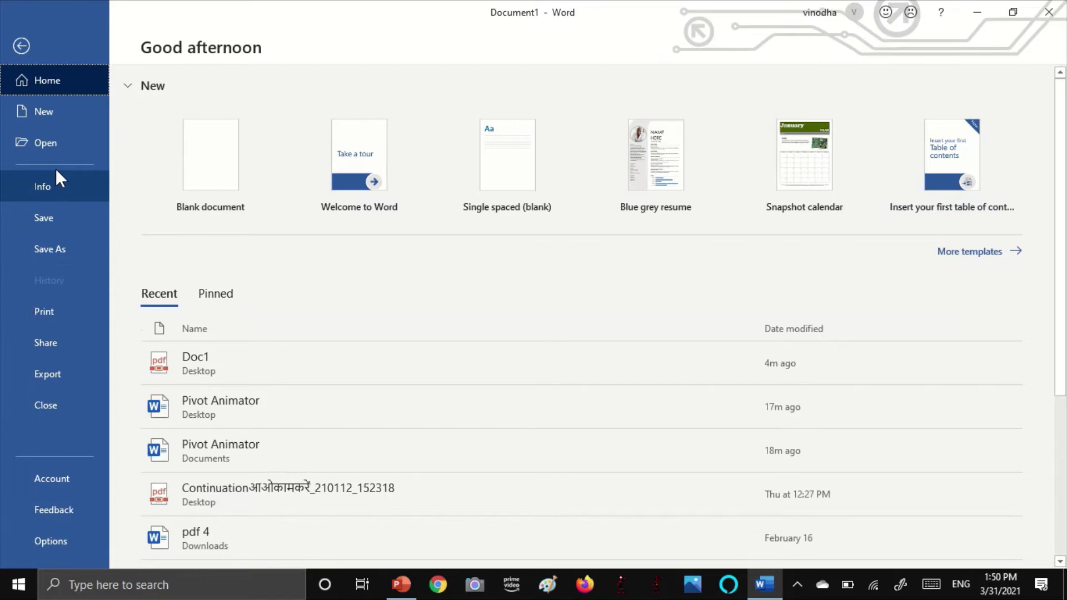
pyautogui.click(52, 143)
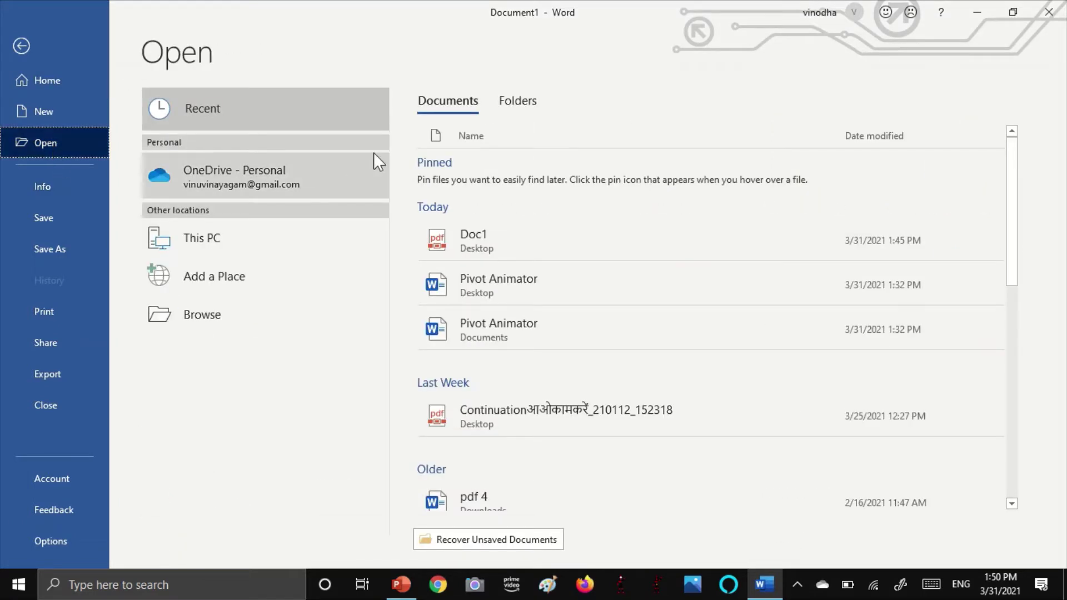
pyautogui.click(232, 311)
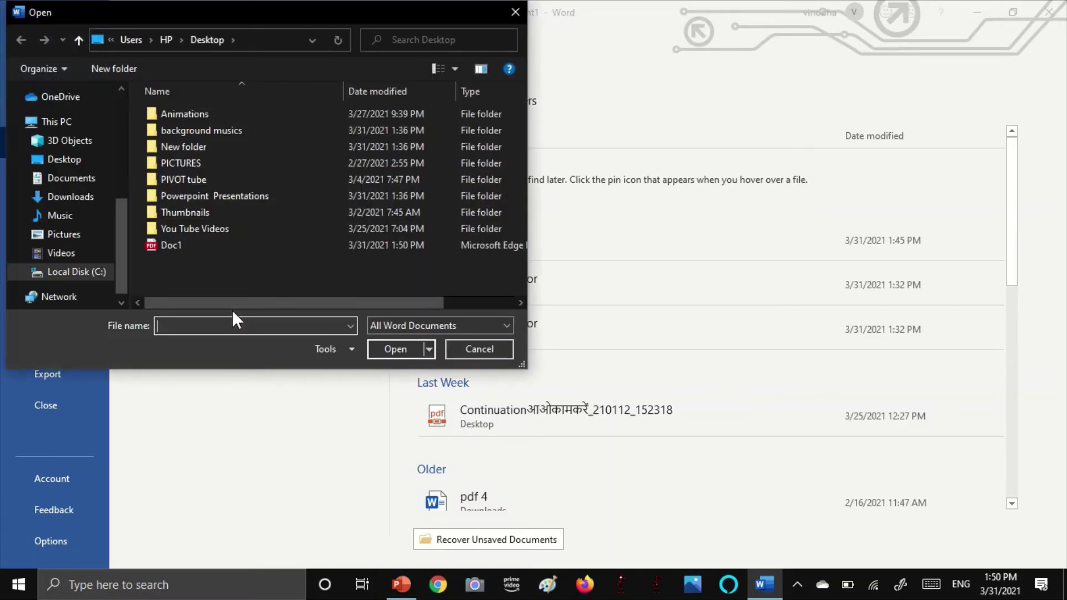
pyautogui.click(228, 245)
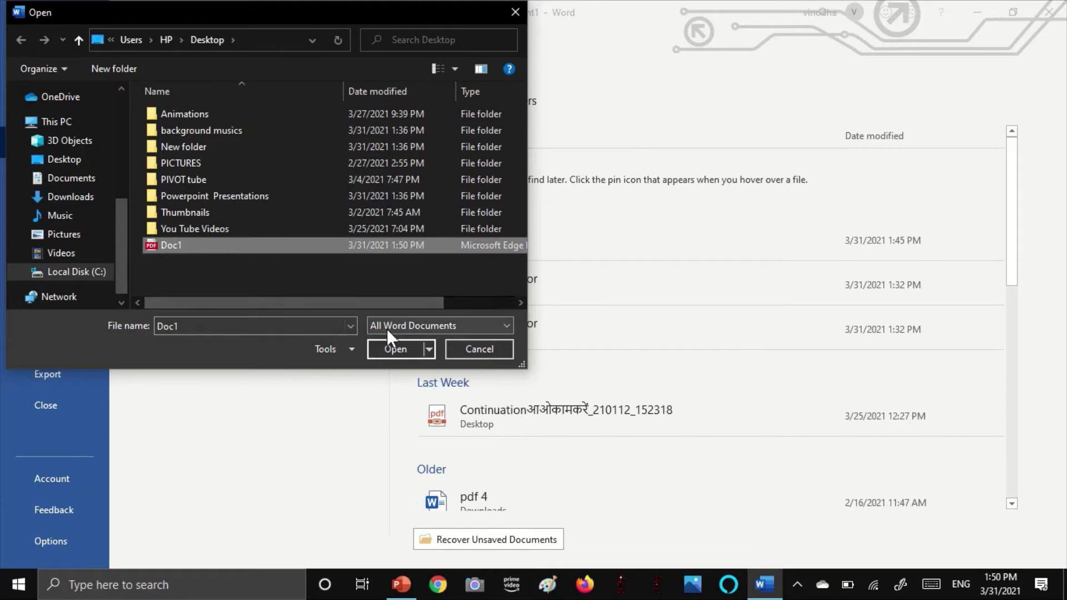
pyautogui.click(400, 345)
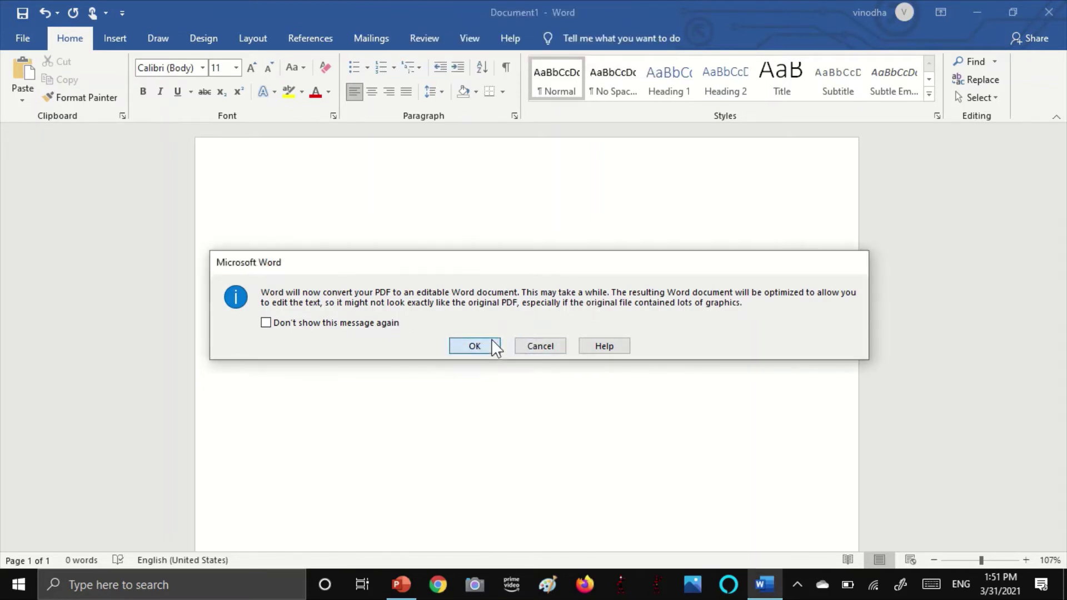
# - Accept converting Doc1.pdf to editable text and keep Word maximized
pyautogui.click(493, 345)
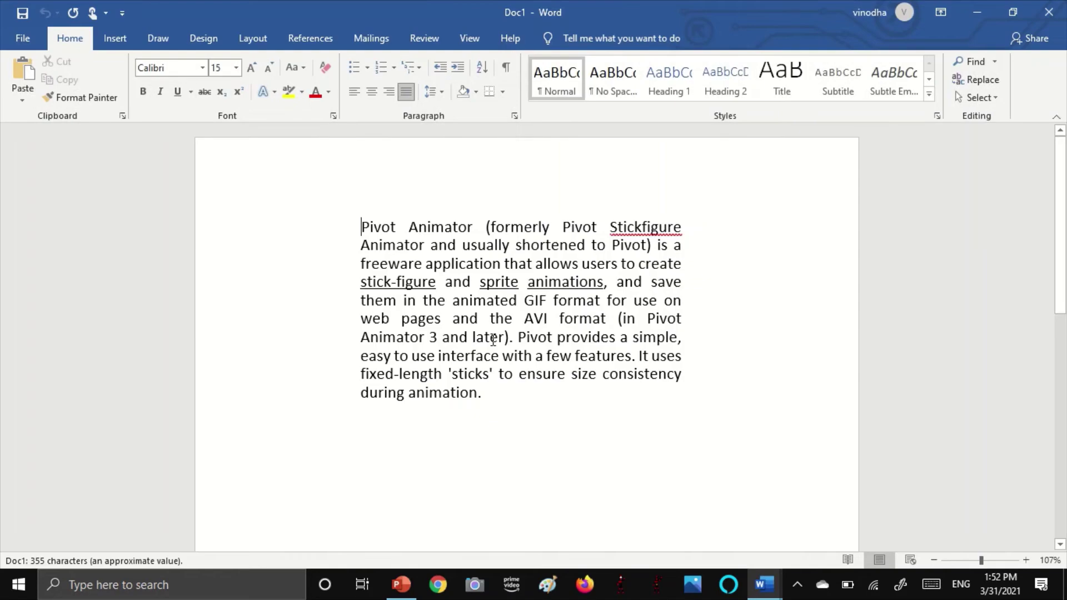
pyautogui.click(1018, 11)
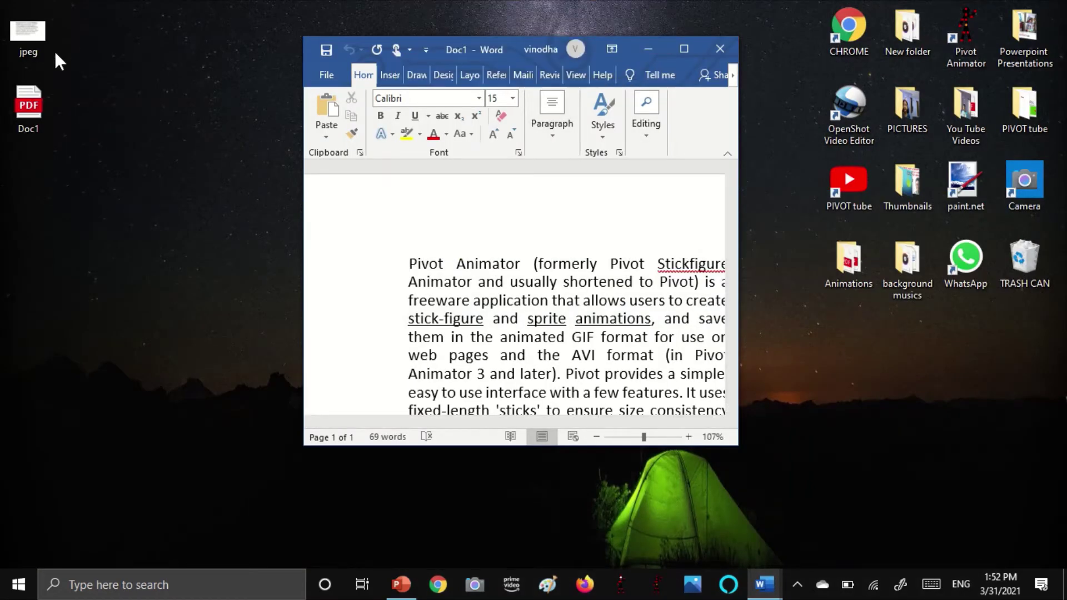
pyautogui.moveTo(402, 263)
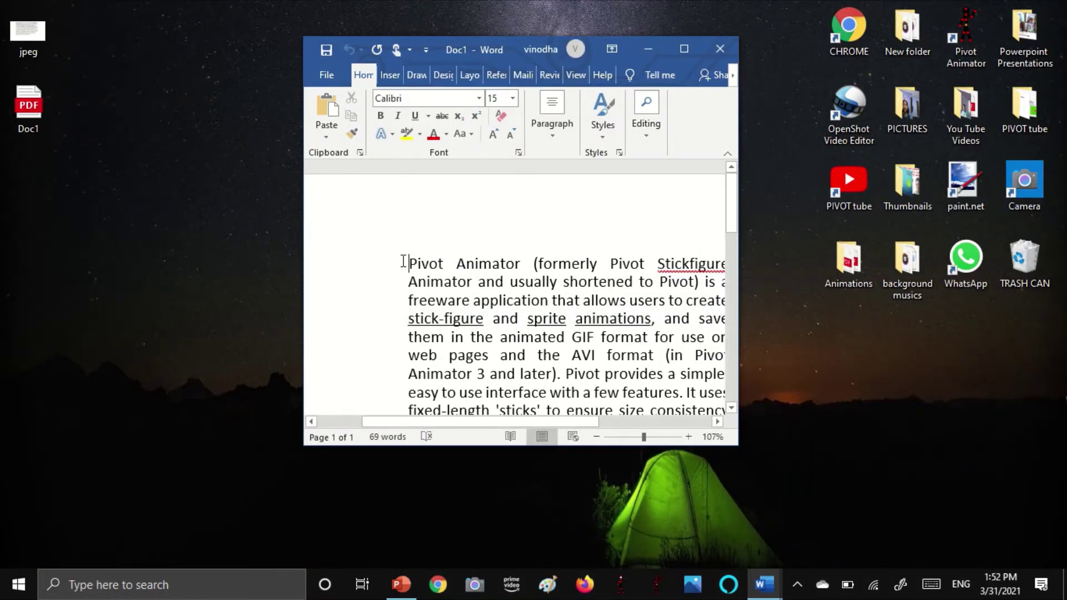
pyautogui.click(680, 59)
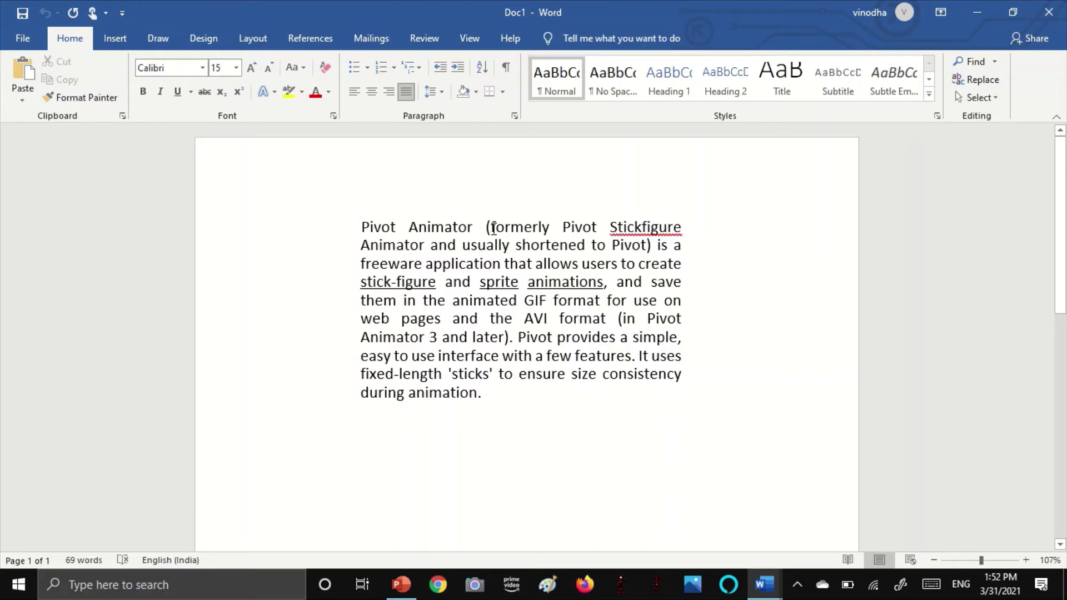
# - Delete the bracket and extra space before 'formerly' and the final full stop
pyautogui.click(492, 228)
pyautogui.press('BackSpace')
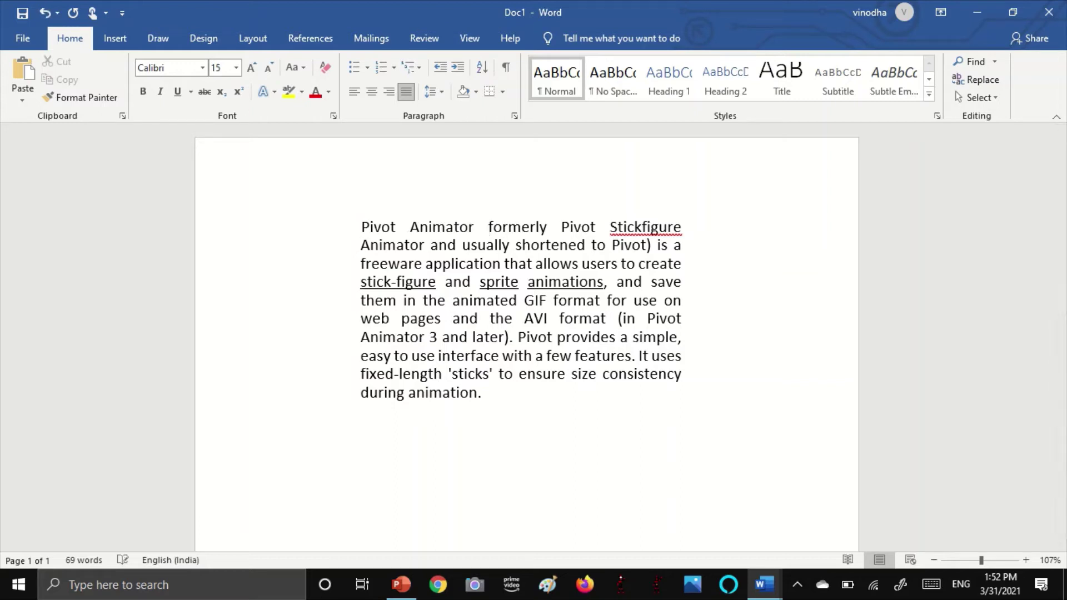
pyautogui.press('BackSpace')
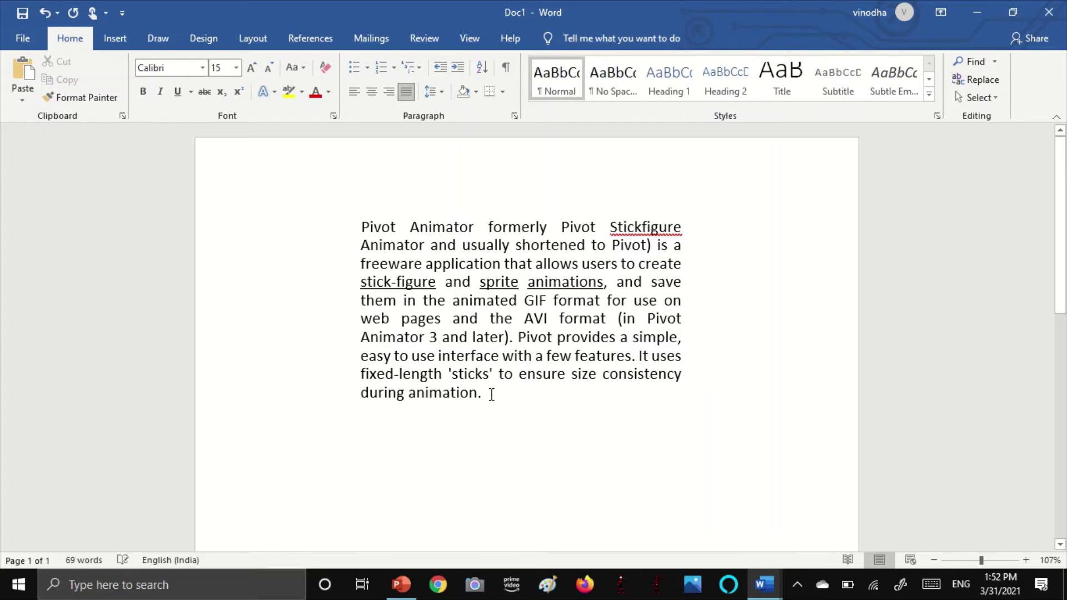
pyautogui.press('BackSpace')
# - Print one copy of Doc1 to Microsoft Print to PDF
pyautogui.click(16, 40)
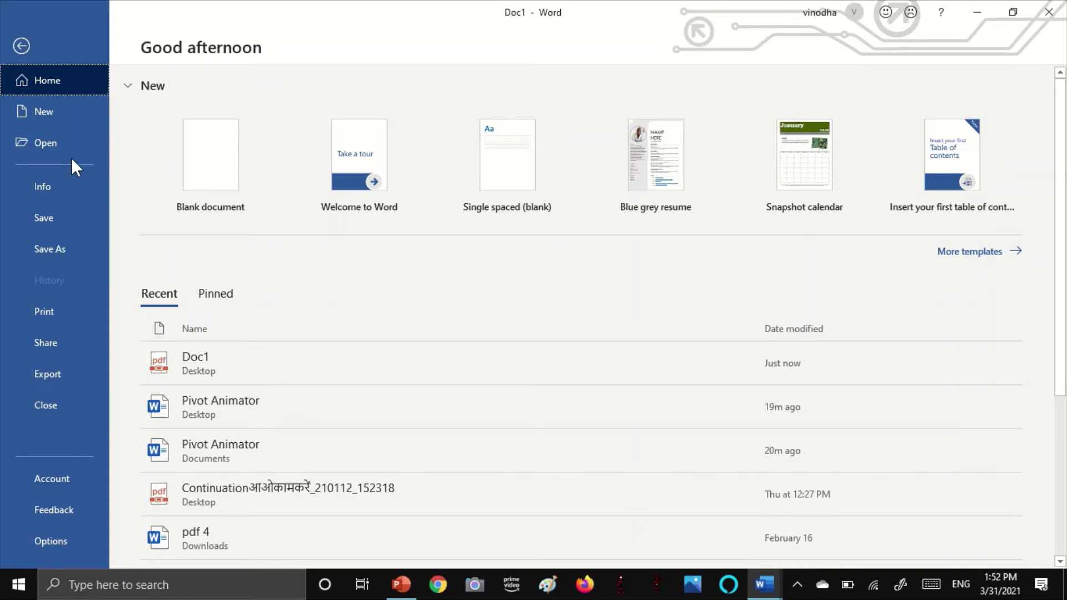
pyautogui.click(43, 311)
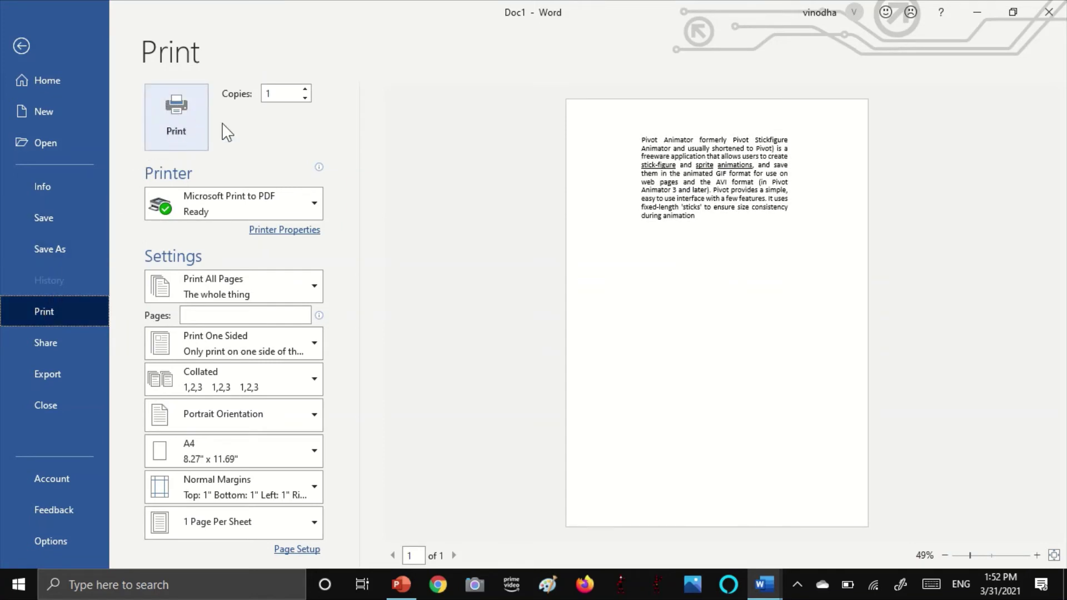
pyautogui.click(269, 93)
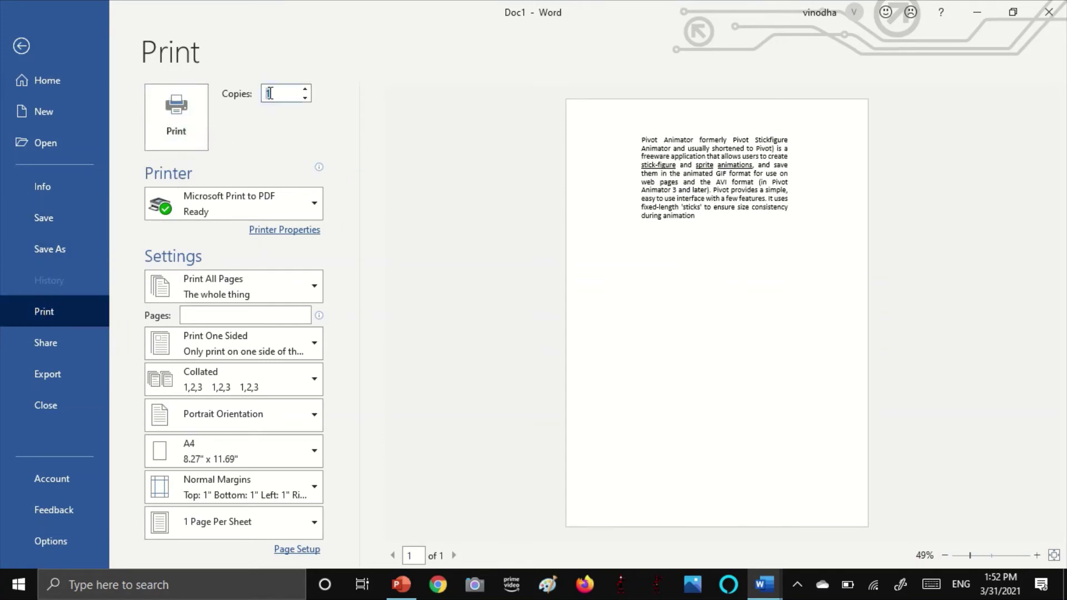
pyautogui.press('BackSpace')
pyautogui.write('1')
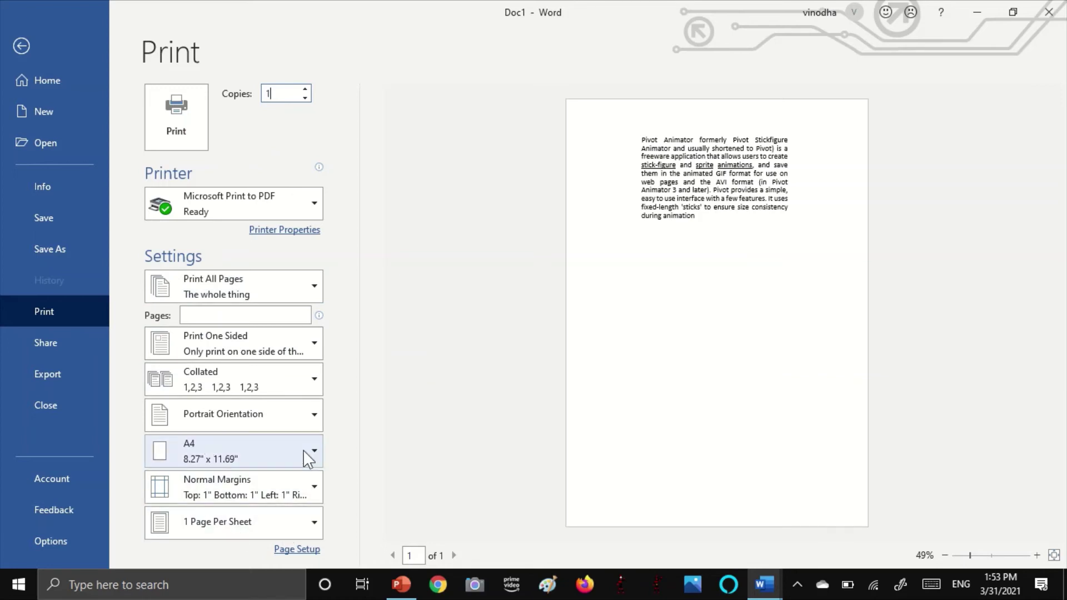
pyautogui.click(185, 149)
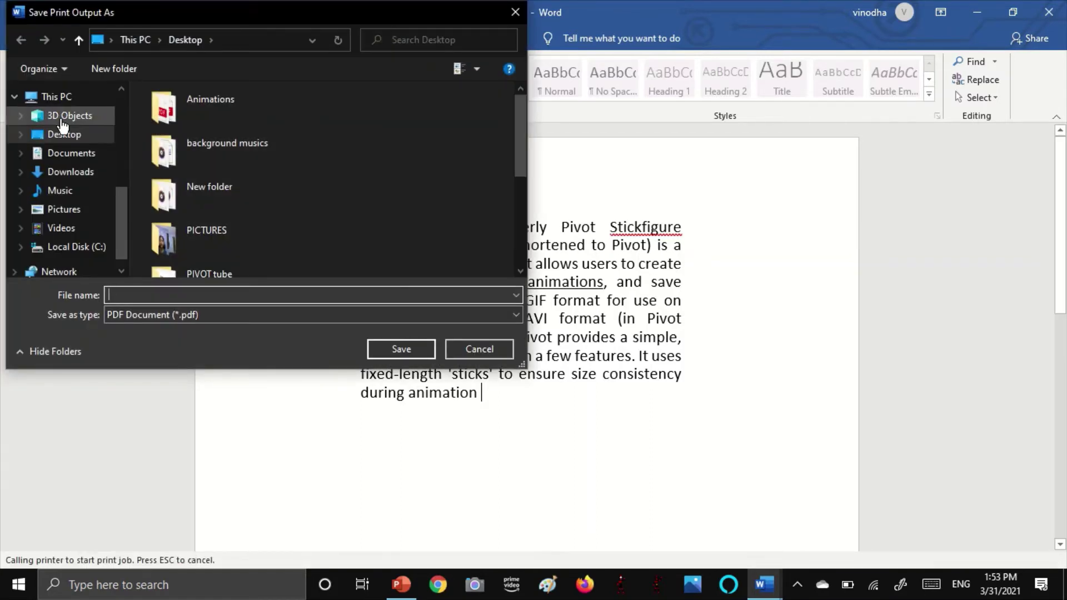
# - Save the print output to the Desktop as PDF named 'PDF file'
pyautogui.scroll(5, 65, 119)
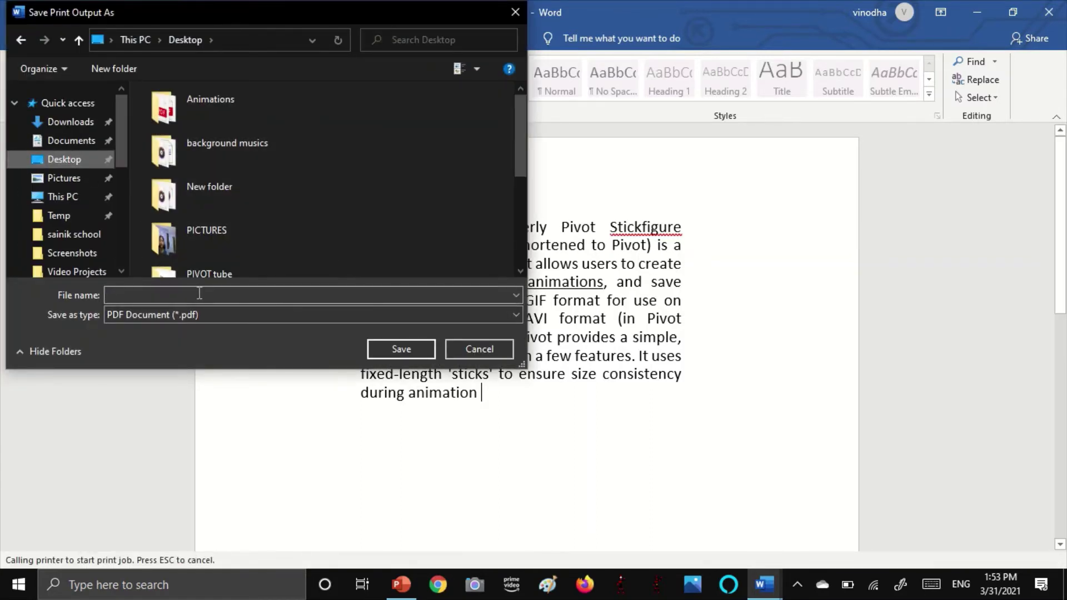
pyautogui.click(175, 327)
pyautogui.click(194, 360)
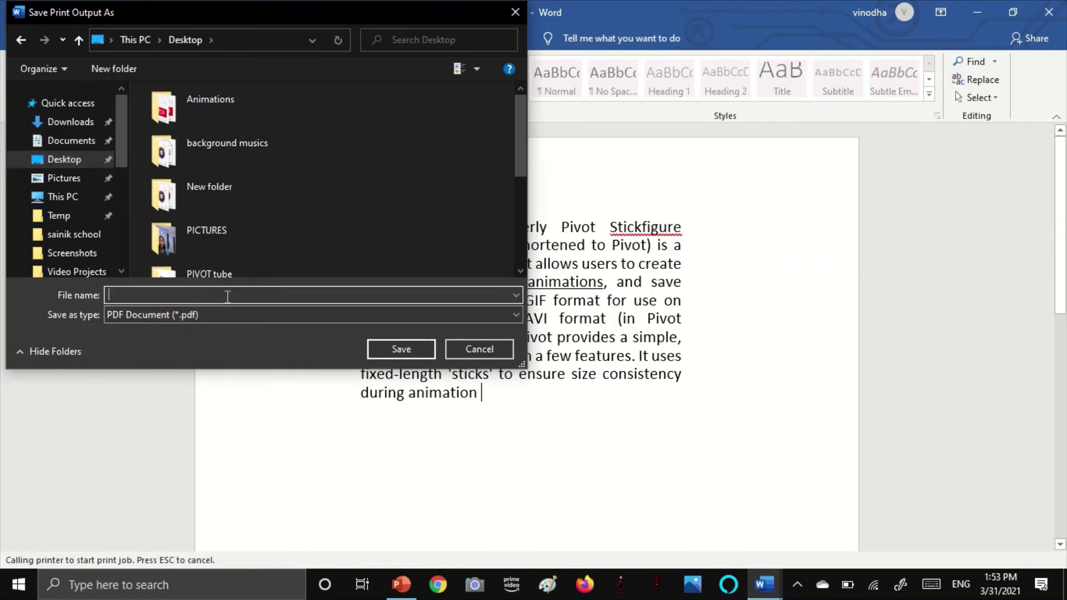
pyautogui.write('PF')
pyautogui.press('BackSpace')
pyautogui.write('DF fil')
pyautogui.write('e')
pyautogui.click(412, 344)
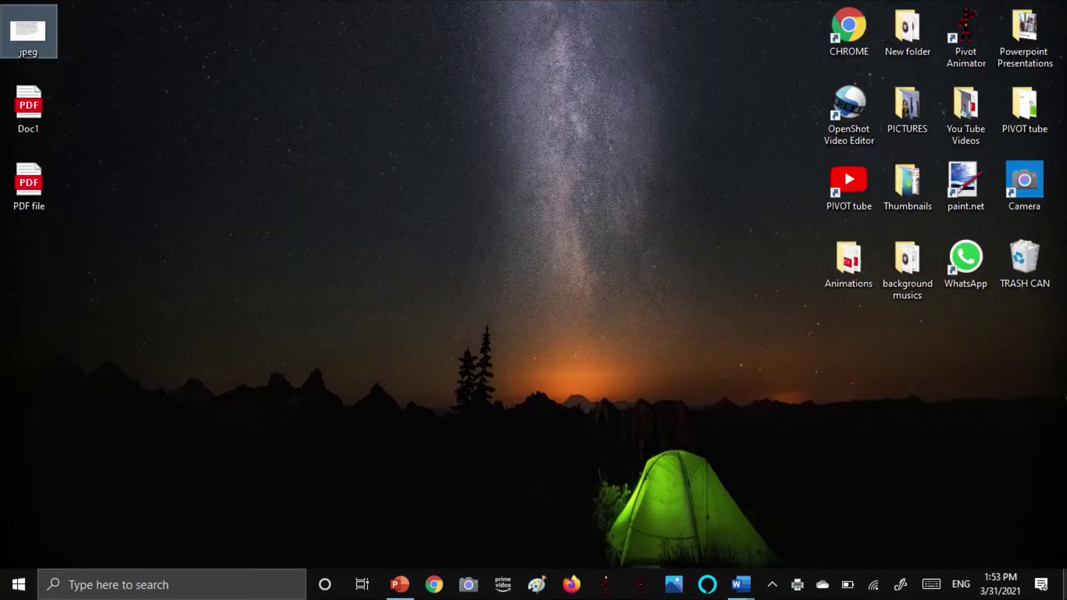
# - Open 'PDF file' from the desktop in Edge, zoom out to review, then close it
pyautogui.click(1064, 584)
pyautogui.click(18, 181)
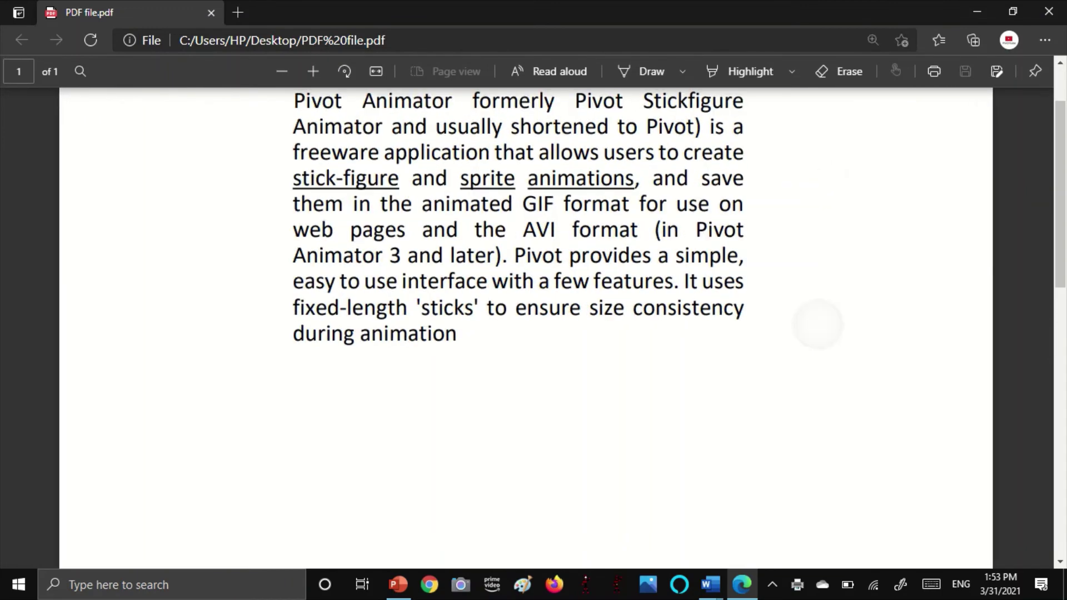
pyautogui.hotkey('ctrl', '-')
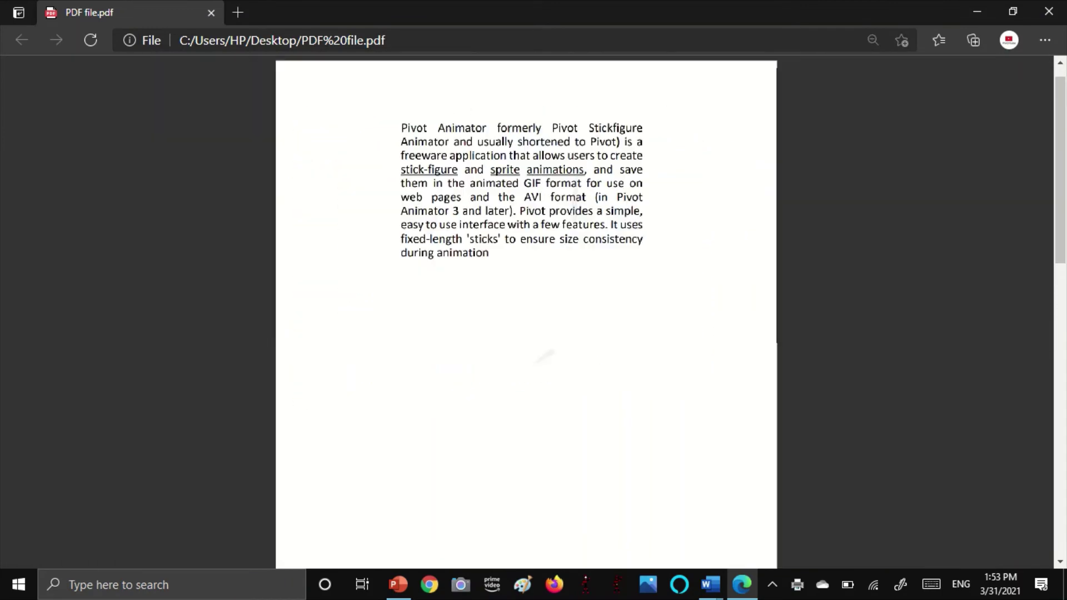
pyautogui.hotkey('ctrl', '-')
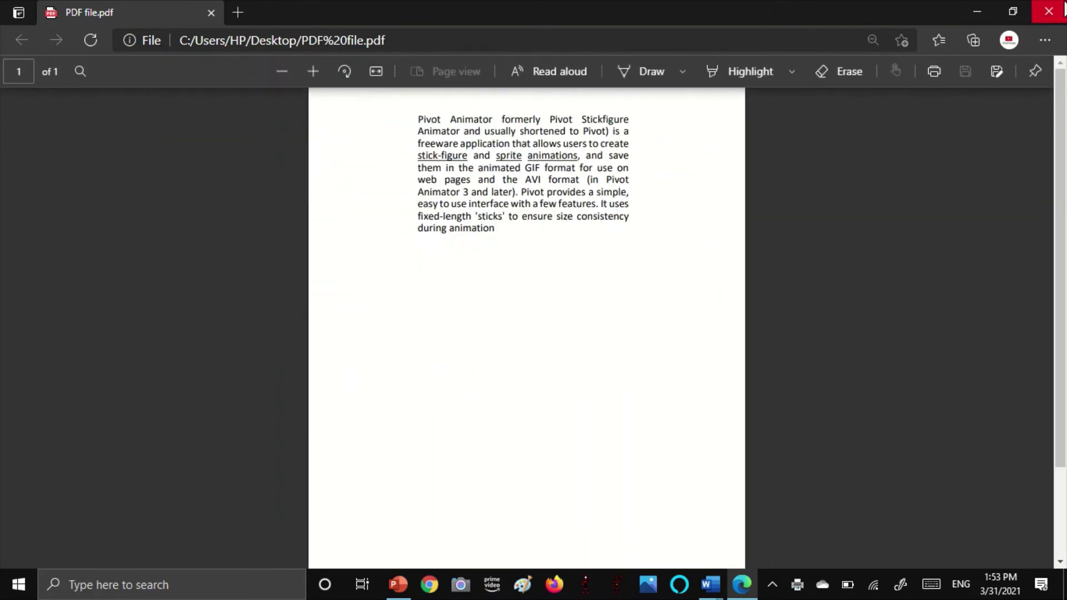
pyautogui.click(1049, 12)
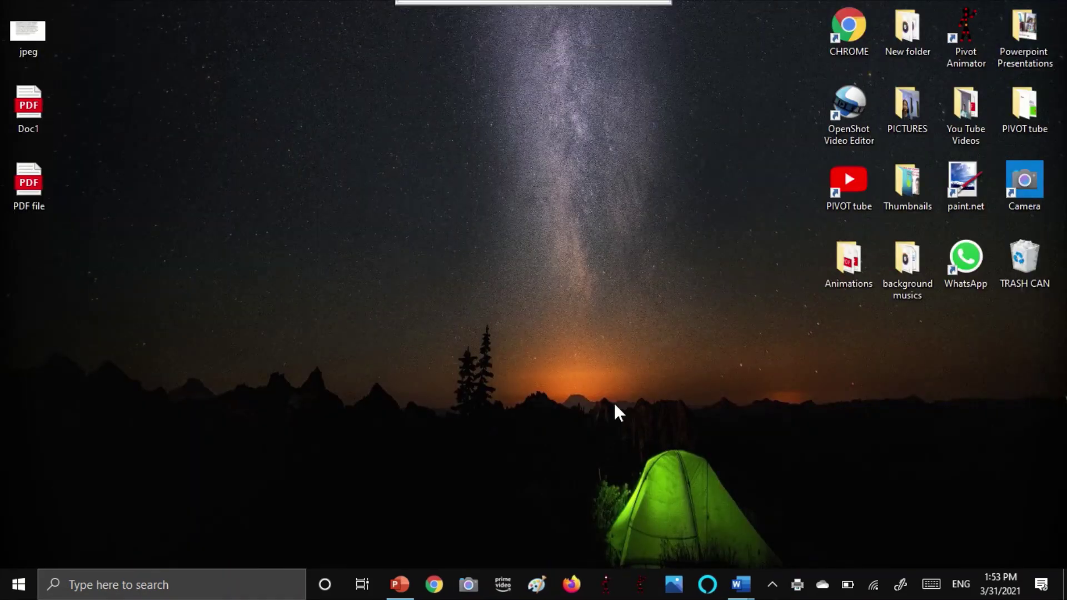